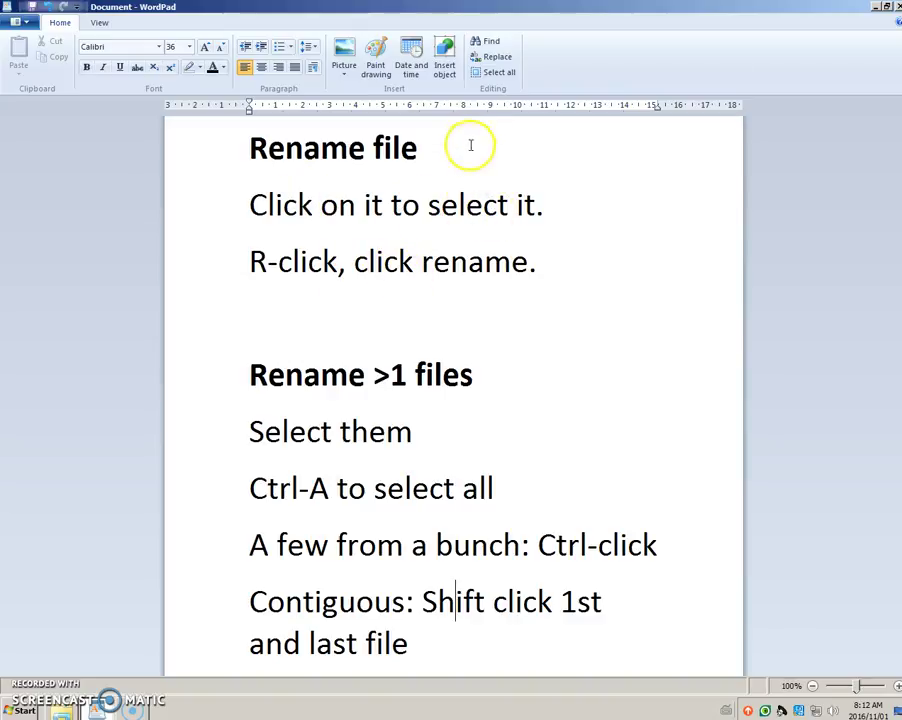
# - Switch to the Halloween pictures folder in Windows Explorer and rename P1010272.JPG with a placeholder person's full name
pyautogui.click(875, 6)
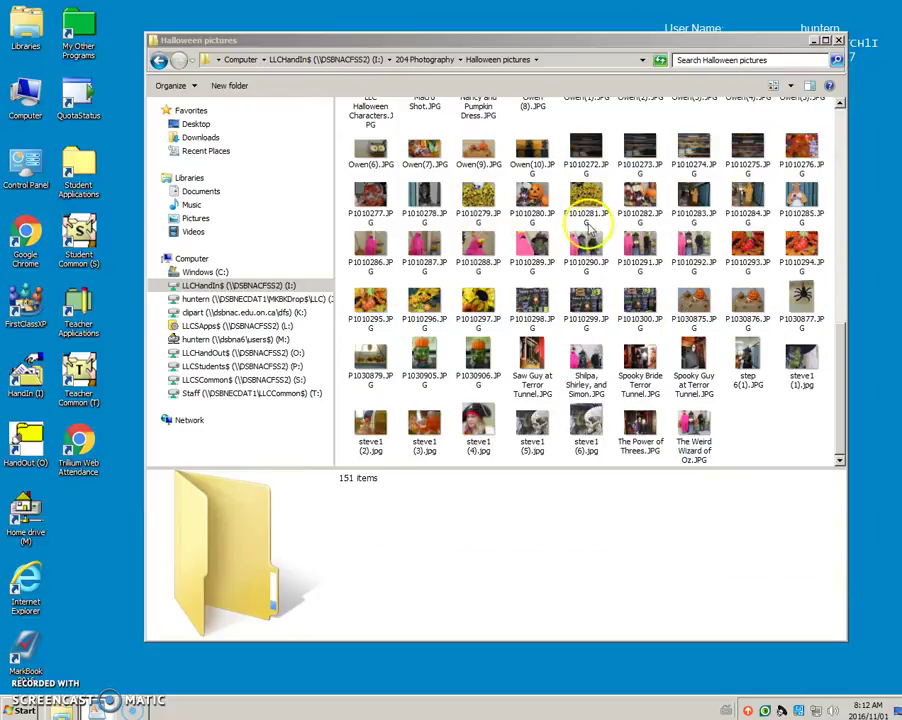
pyautogui.click(588, 170)
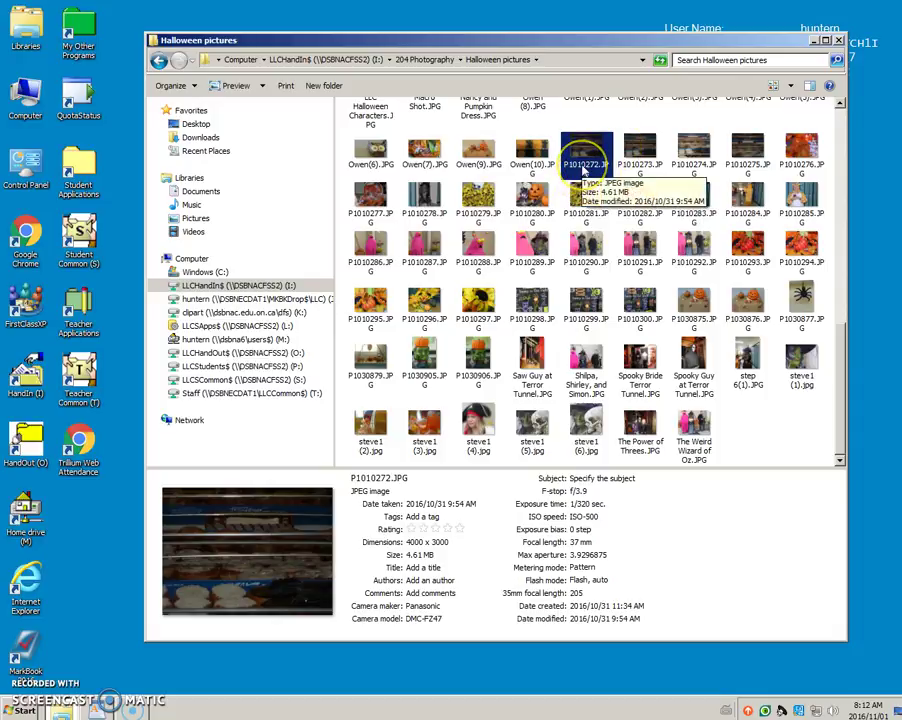
pyautogui.rightClick(584, 169)
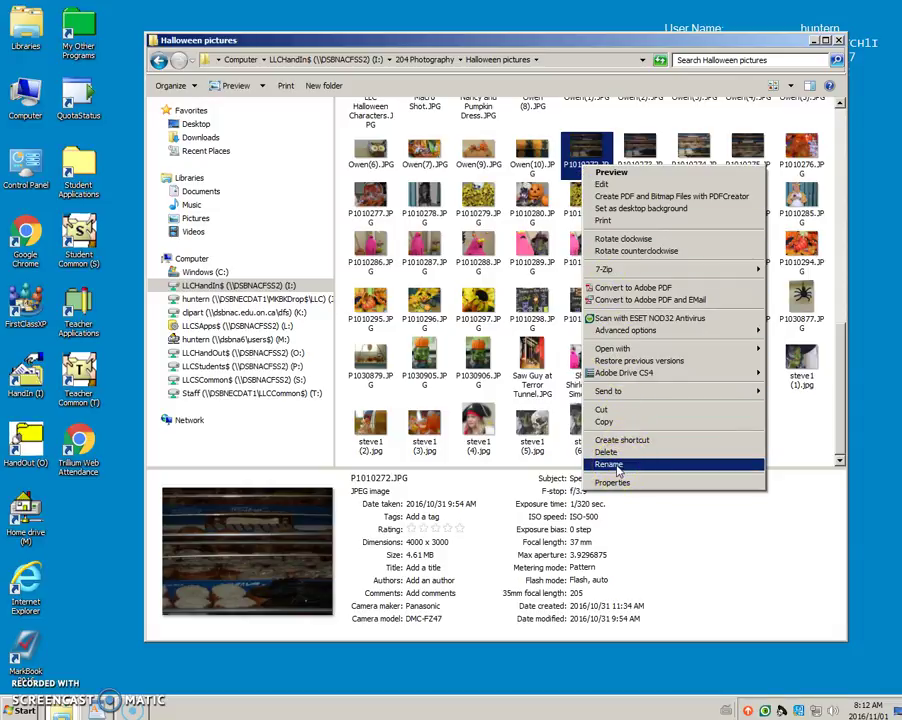
pyautogui.click(609, 465)
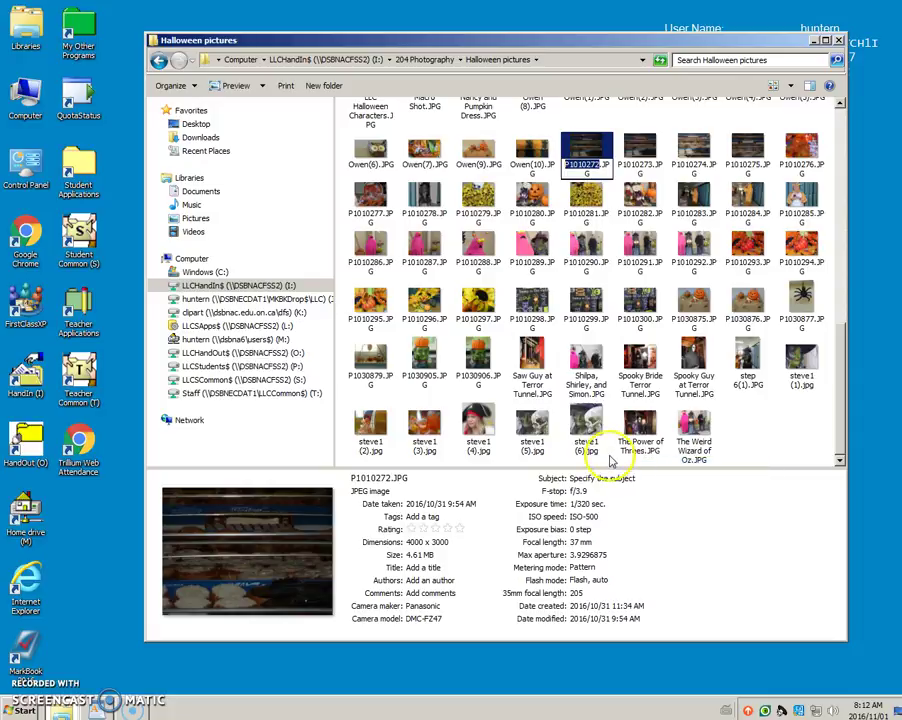
pyautogui.click(596, 168)
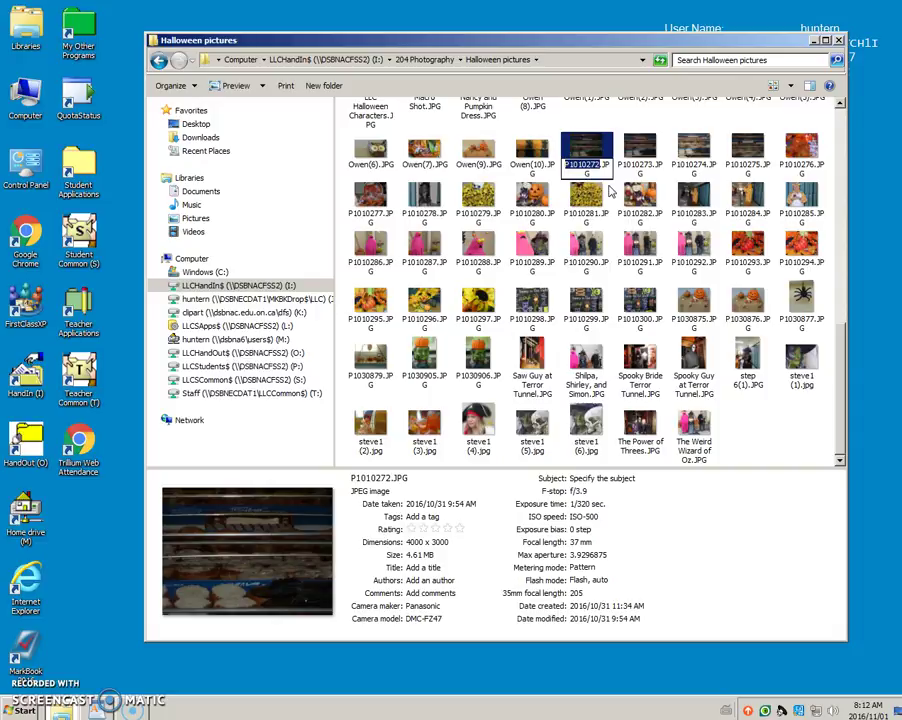
pyautogui.write('3')
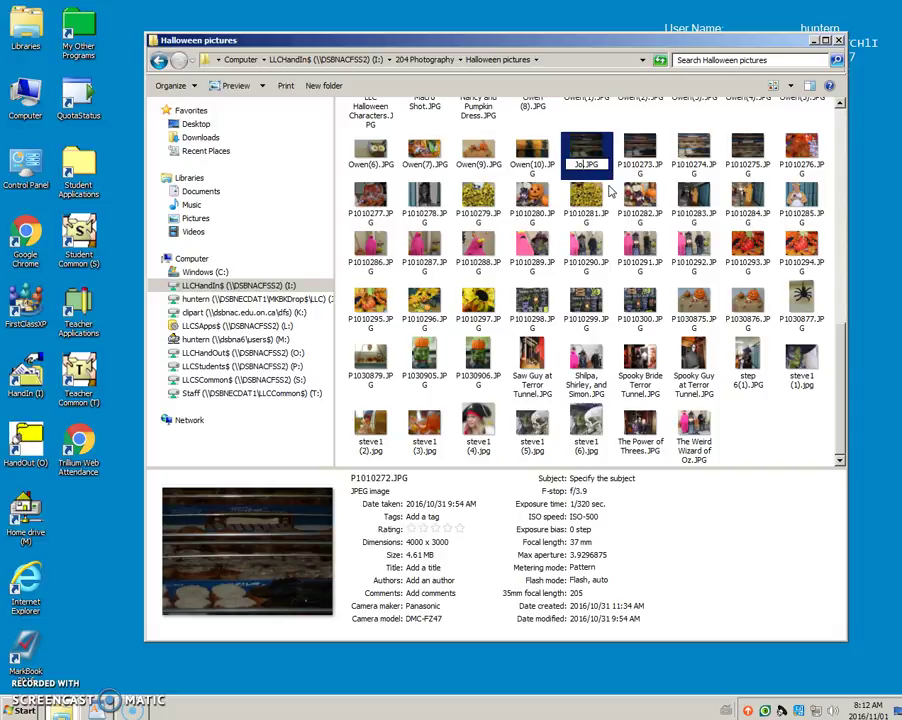
pyautogui.write('ohn Doe')
pyautogui.press('Return')
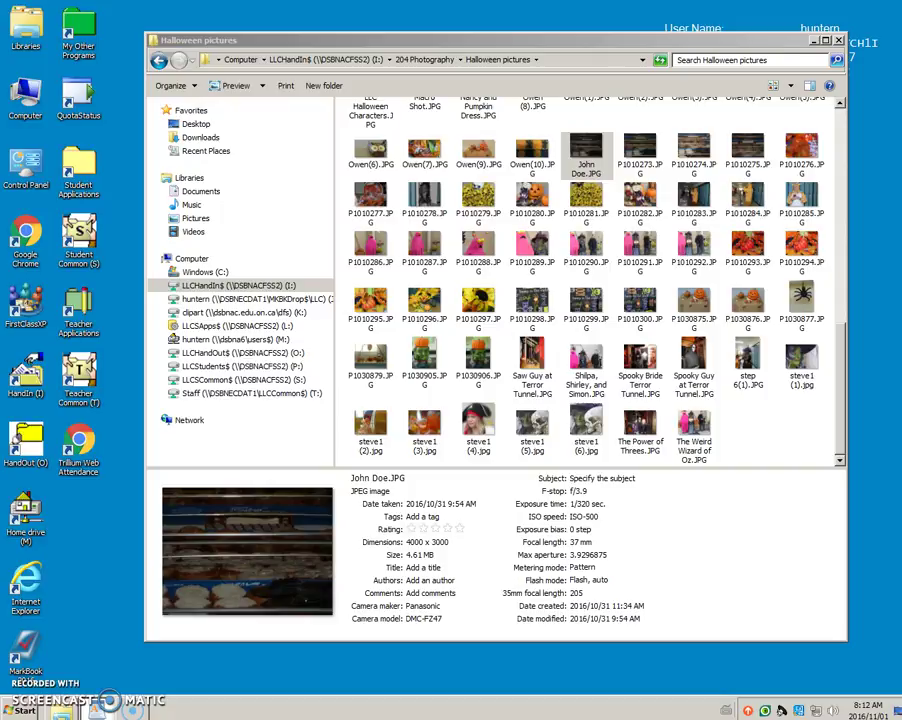
# - Select P1010273.JPG, P1010284.JPG and P1010291.JPG together and batch-rename them with a second placeholder person's full name
pyautogui.click(585, 152)
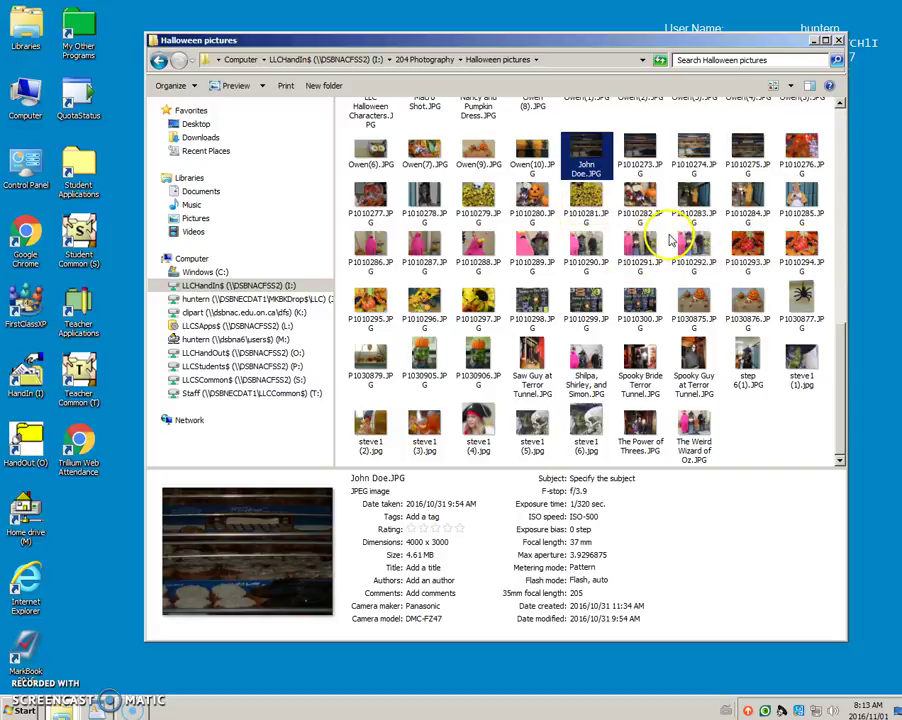
pyautogui.click(638, 156)
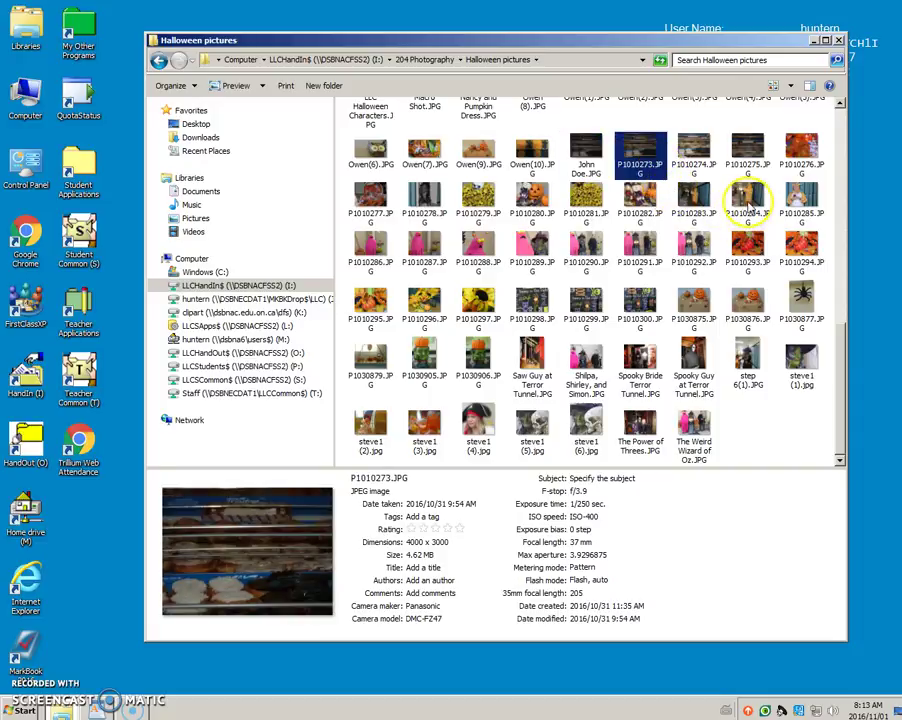
pyautogui.keyDown('ctrl'); pyautogui.click(750, 200); pyautogui.keyUp('ctrl')
pyautogui.keyDown('ctrl'); pyautogui.click(643, 248); pyautogui.keyUp('ctrl')
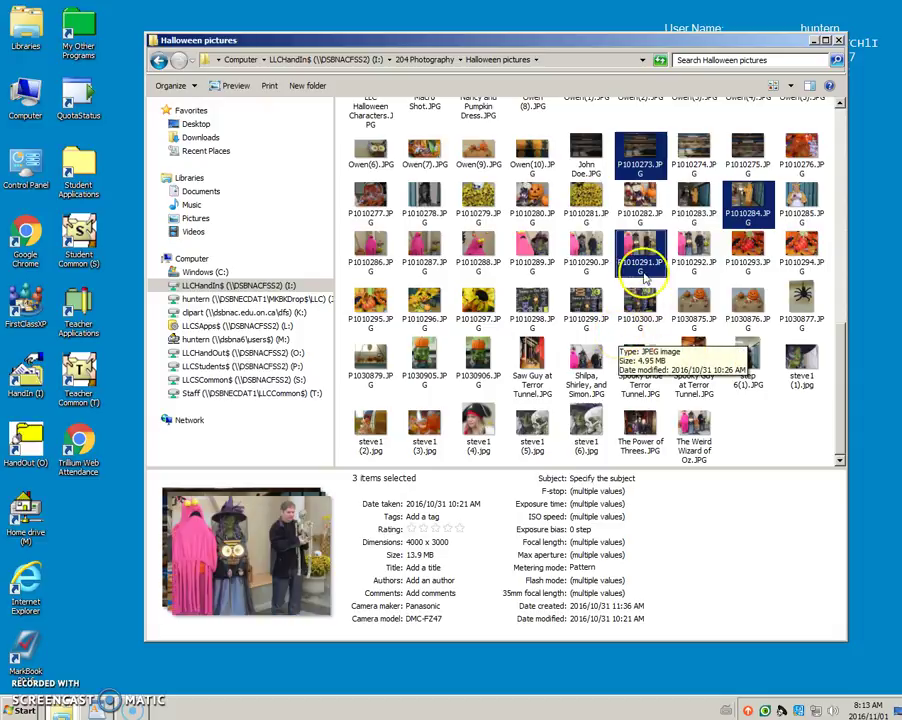
pyautogui.rightClick(645, 268)
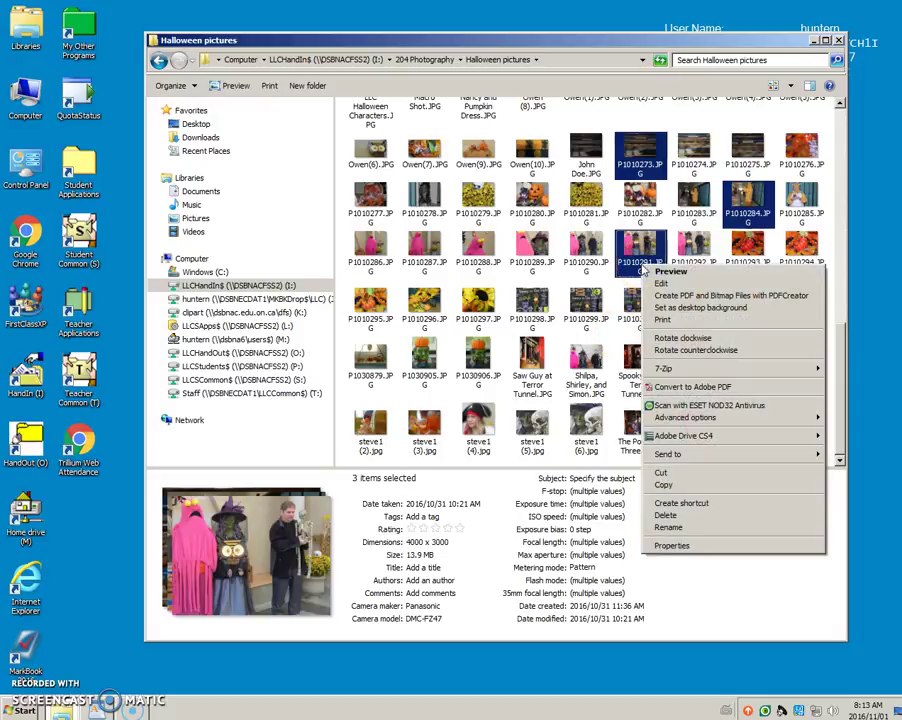
pyautogui.click(708, 532)
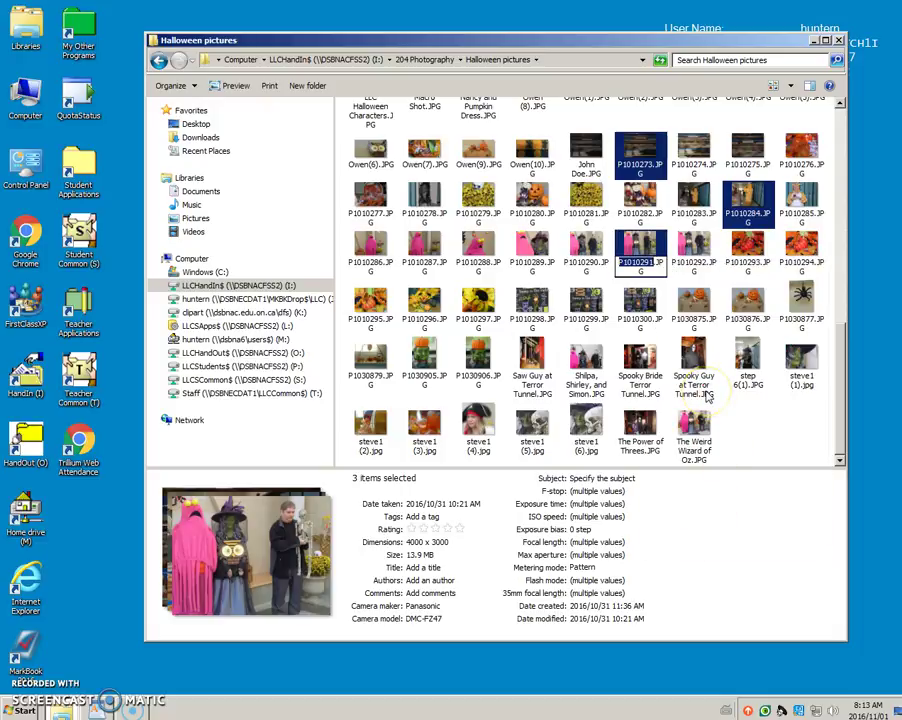
pyautogui.write('Jane Doe')
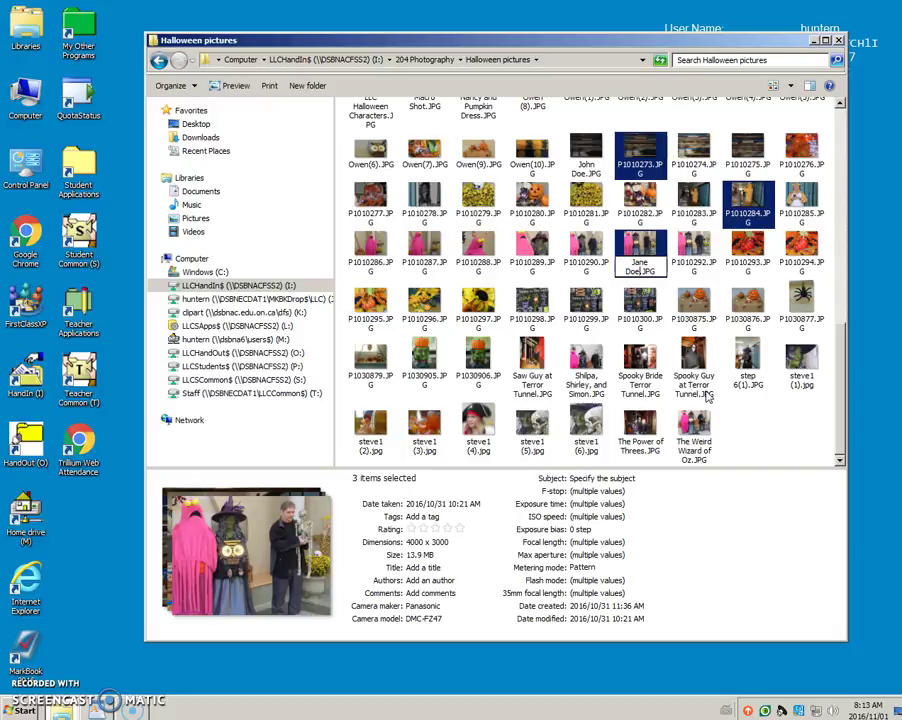
pyautogui.press('Return')
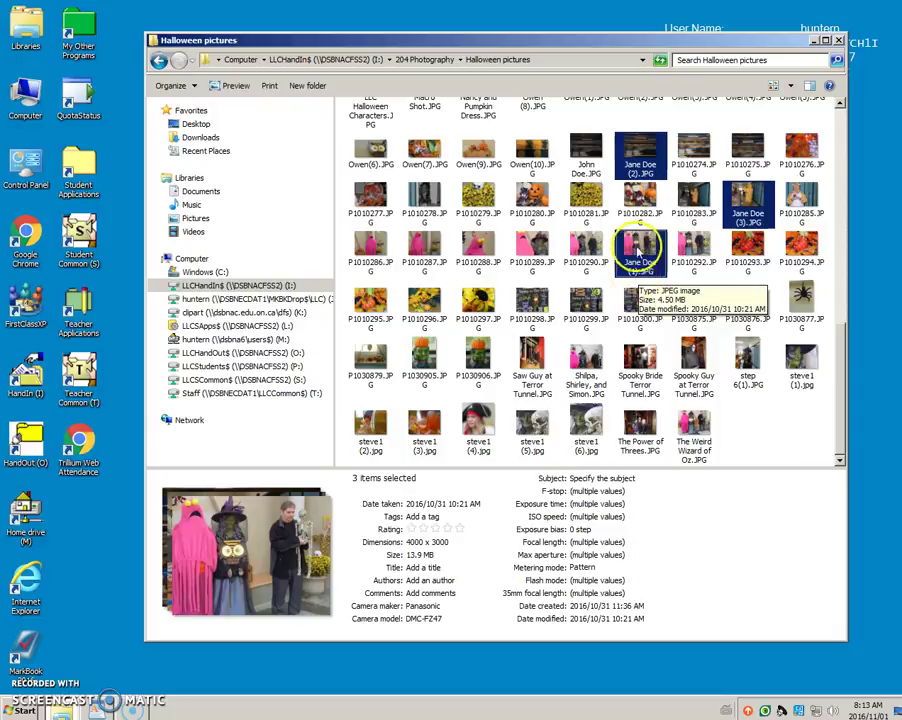
# - Switch to the WordPad notes and add "enter" after "click rename." in the single-file instructions
pyautogui.rightClick(639, 274)
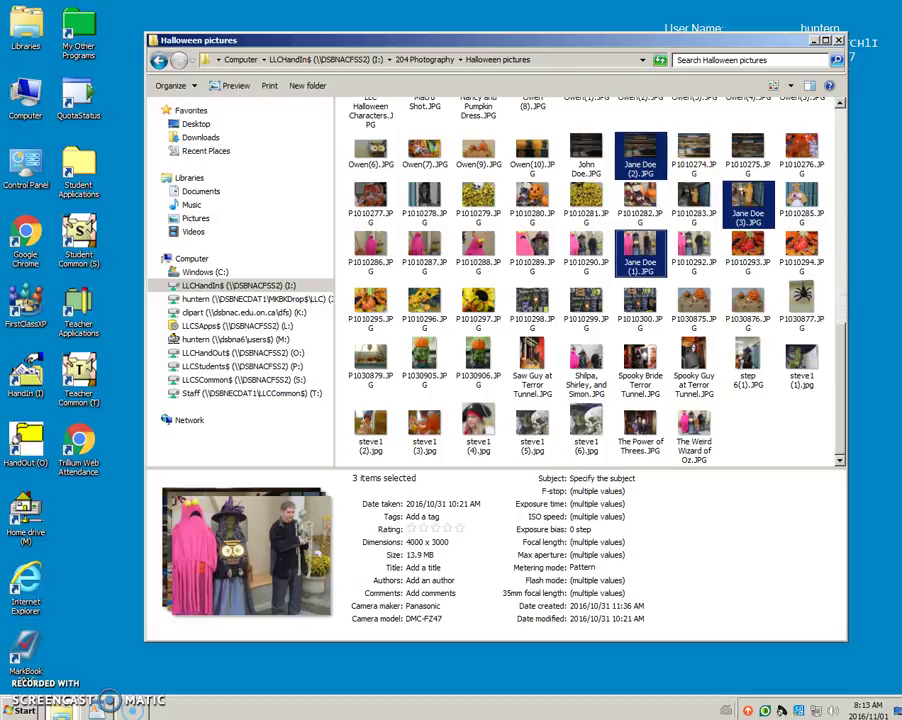
pyautogui.hotkey('alt', 'Tab')
pyautogui.moveTo(554, 86); pyautogui.dragTo(544, 2)
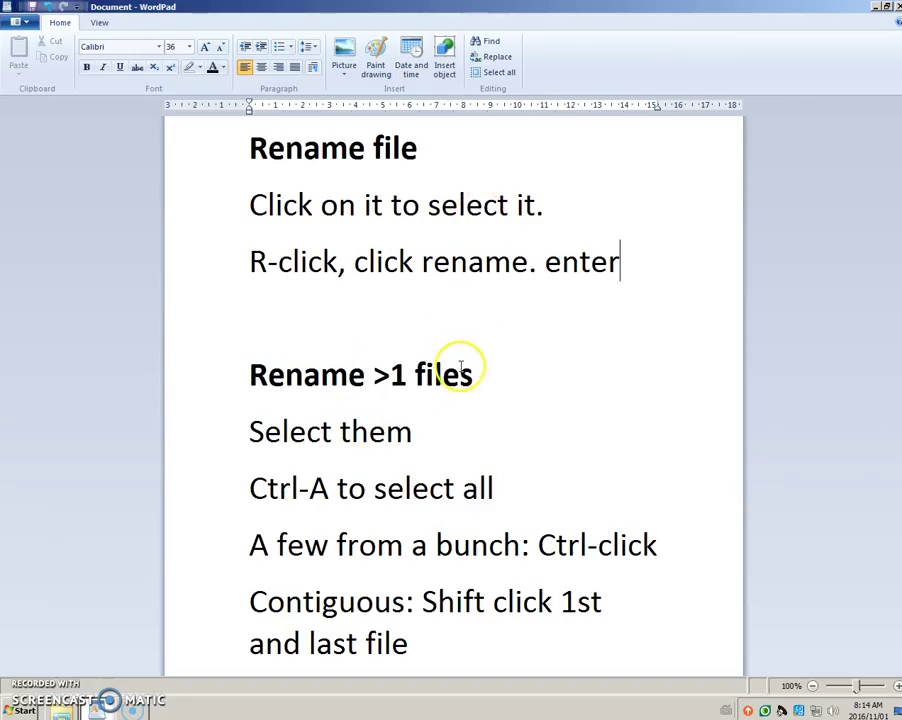
# - Review the notes on selecting all files, a few files and contiguous files, and return to the Halloween pictures folder in Windows Explorer
pyautogui.click(381, 443)
pyautogui.moveTo(252, 488); pyautogui.dragTo(503, 485)
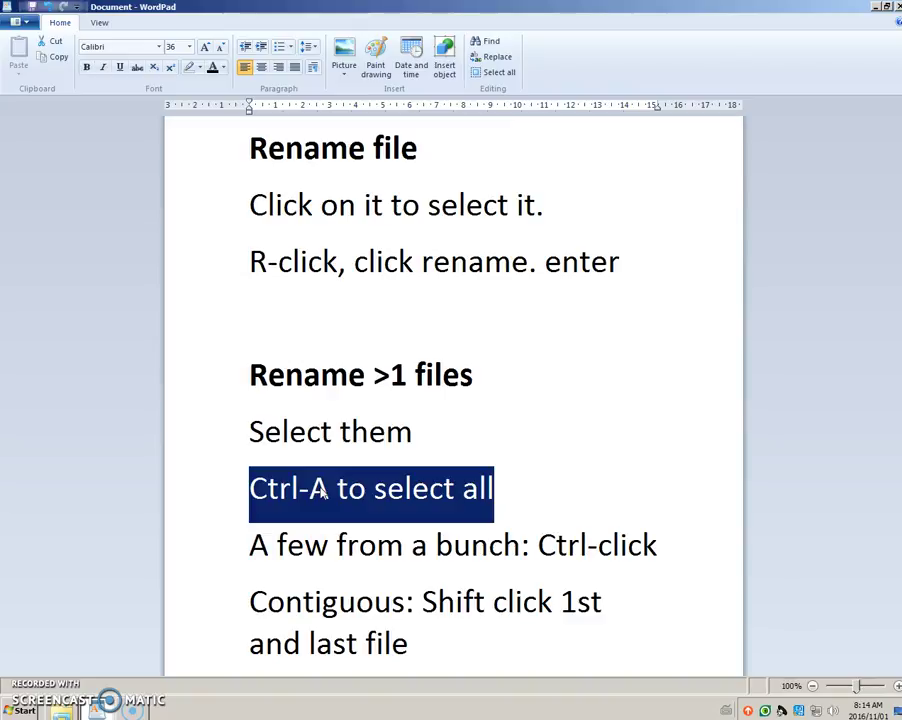
pyautogui.click(326, 547)
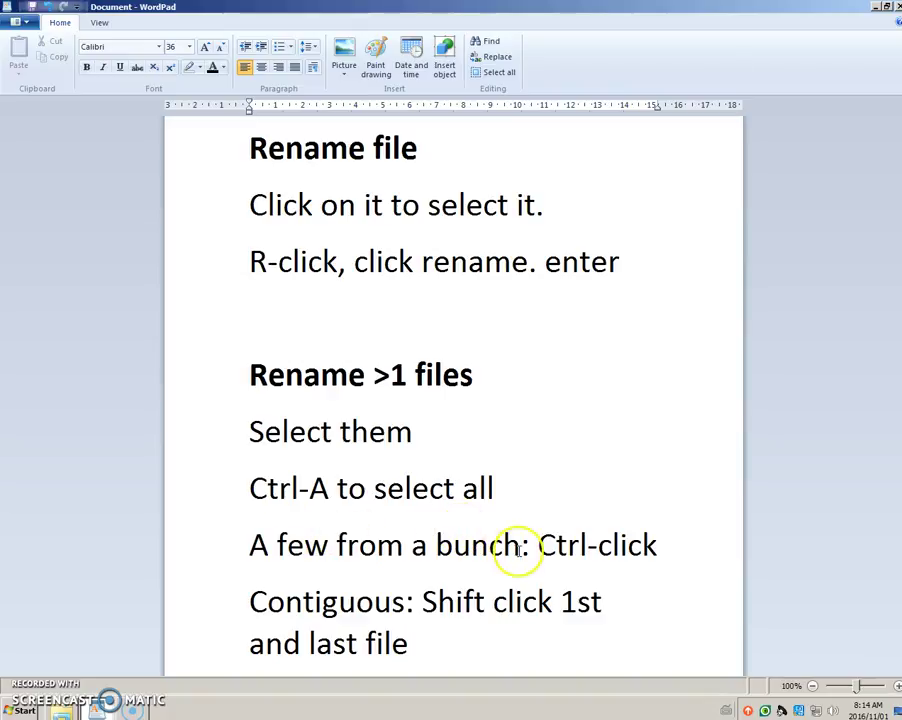
pyautogui.moveTo(540, 545); pyautogui.dragTo(612, 544)
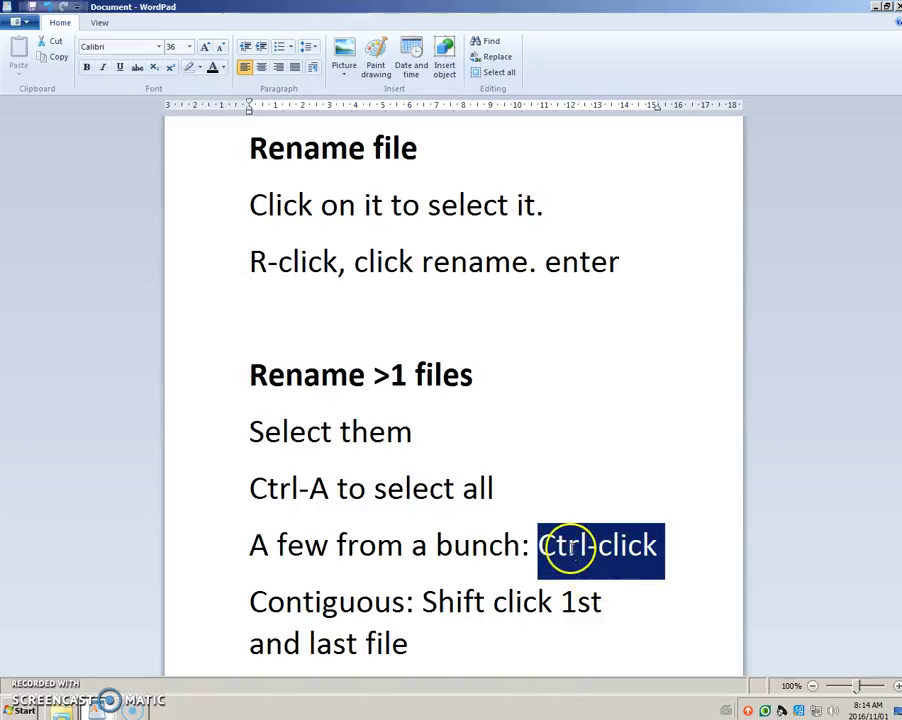
pyautogui.click(568, 545)
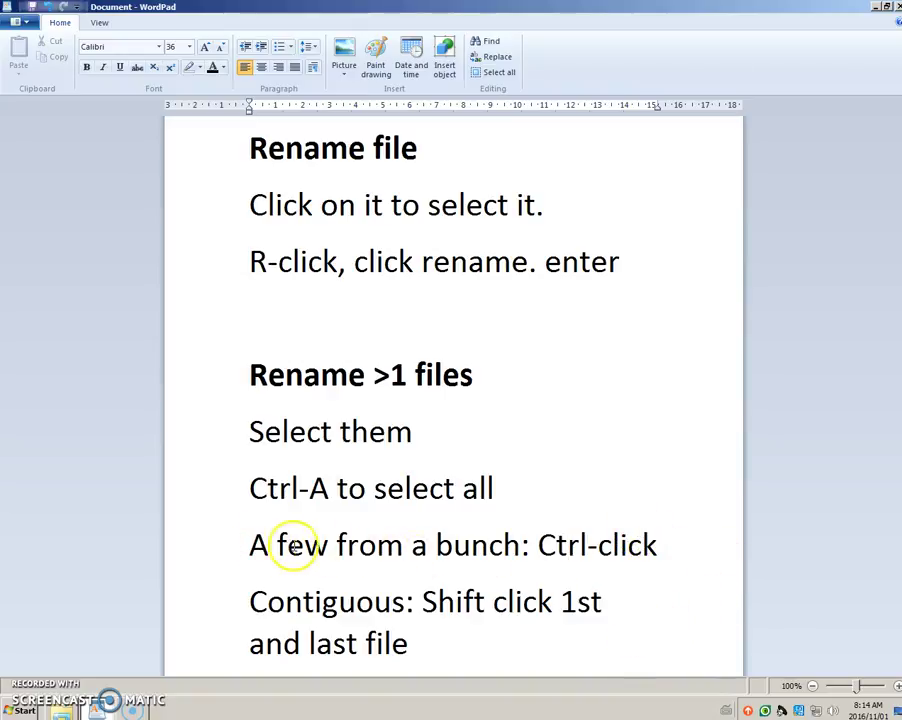
pyautogui.click(407, 600)
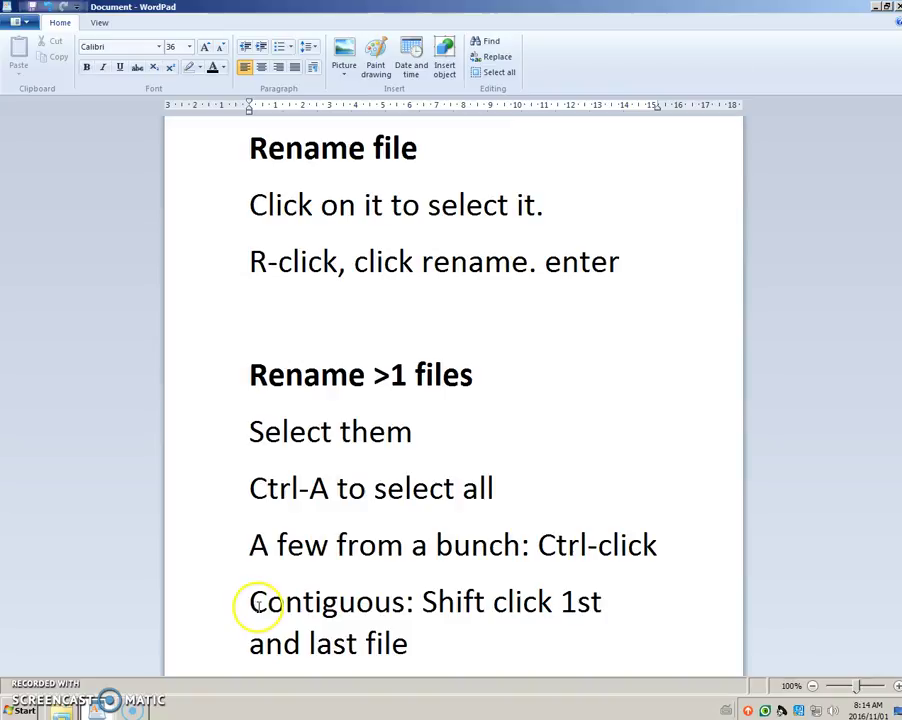
pyautogui.moveTo(252, 602); pyautogui.dragTo(412, 614)
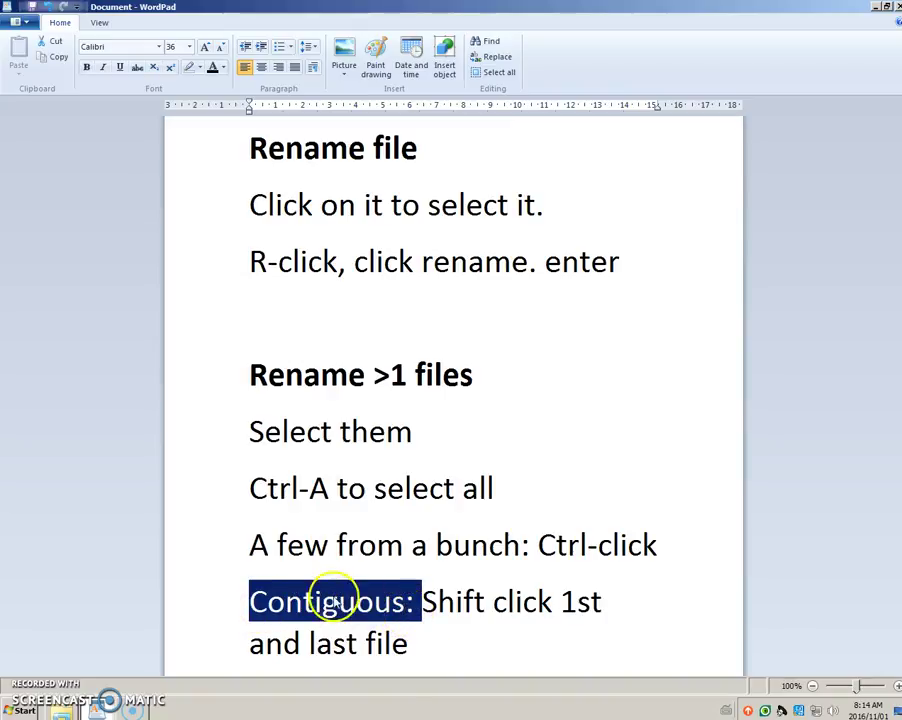
pyautogui.moveTo(486, 612); pyautogui.dragTo(424, 606)
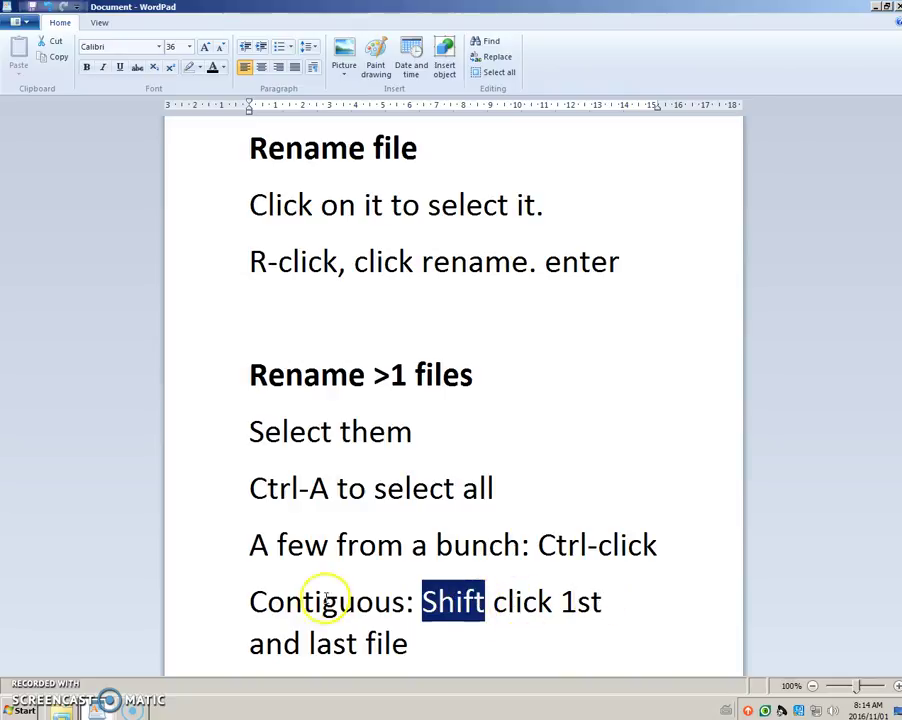
pyautogui.click(875, 7)
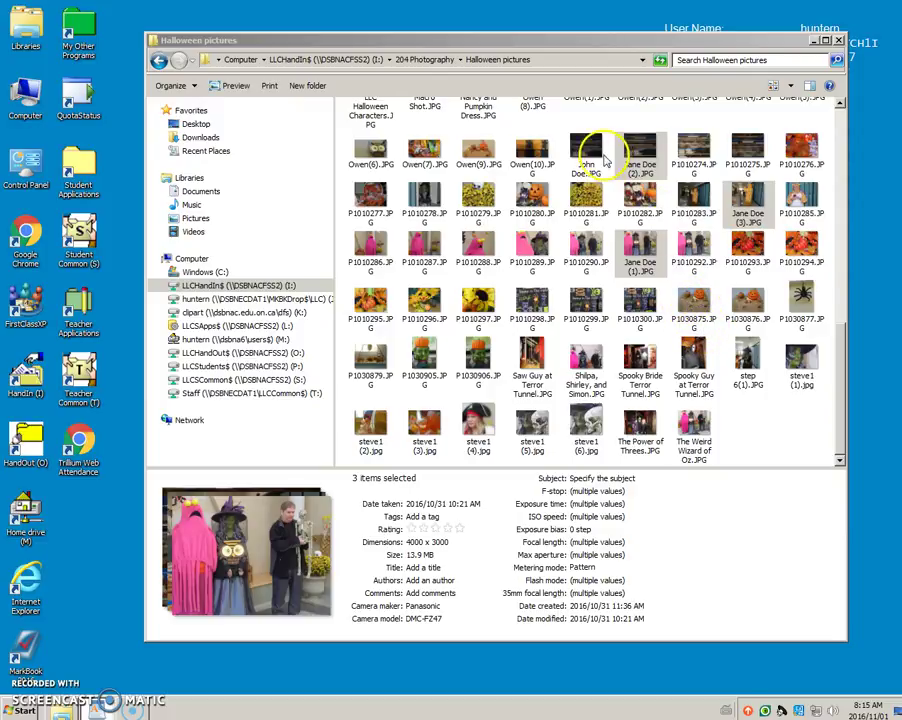
# - Try selecting contiguous ranges of pictures around P1010282.JPG, including the range from it through P1030906.JPG
pyautogui.click(590, 160)
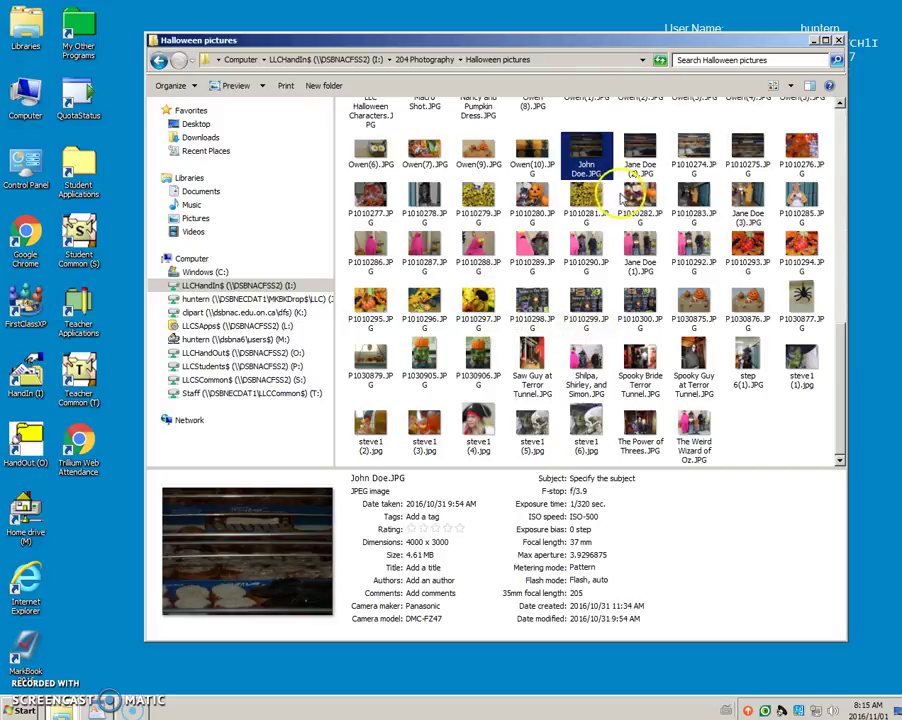
pyautogui.click(630, 198)
pyautogui.click(588, 160)
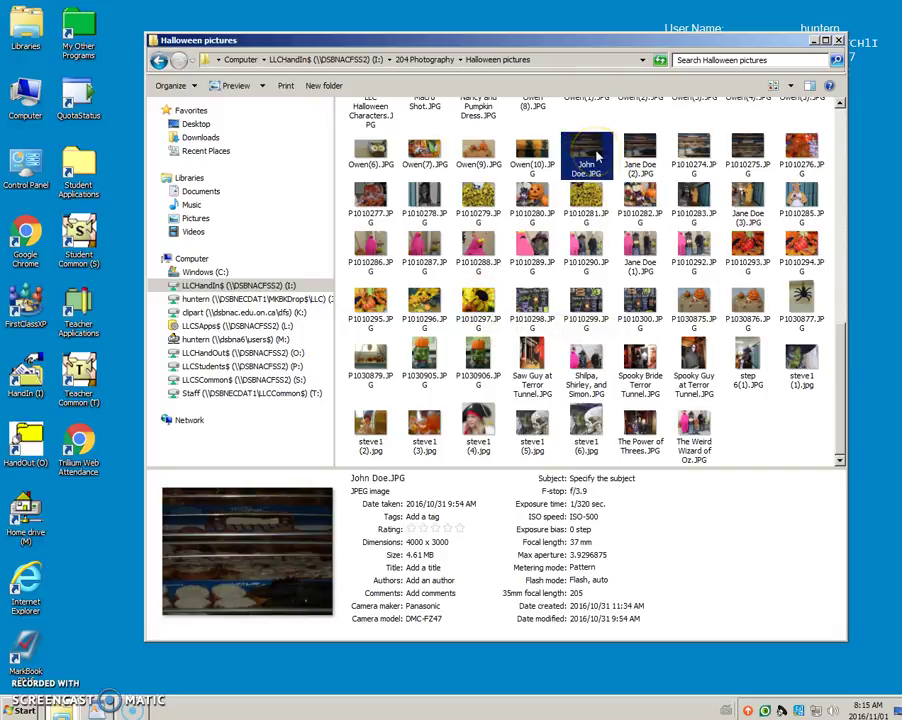
pyautogui.click(634, 195)
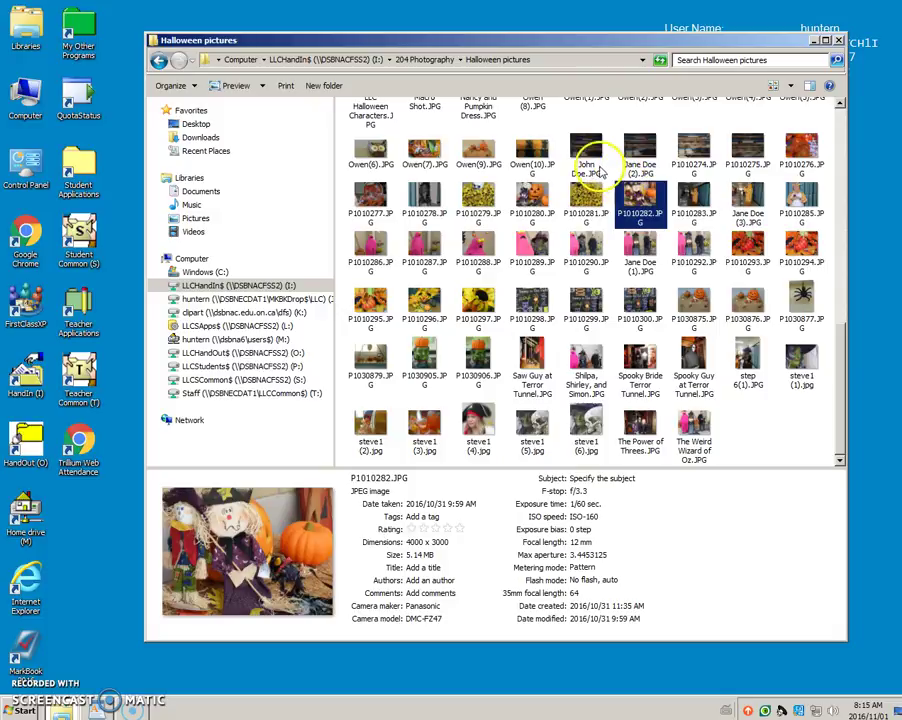
pyautogui.keyDown('shift'); pyautogui.click(588, 157); pyautogui.keyUp('shift')
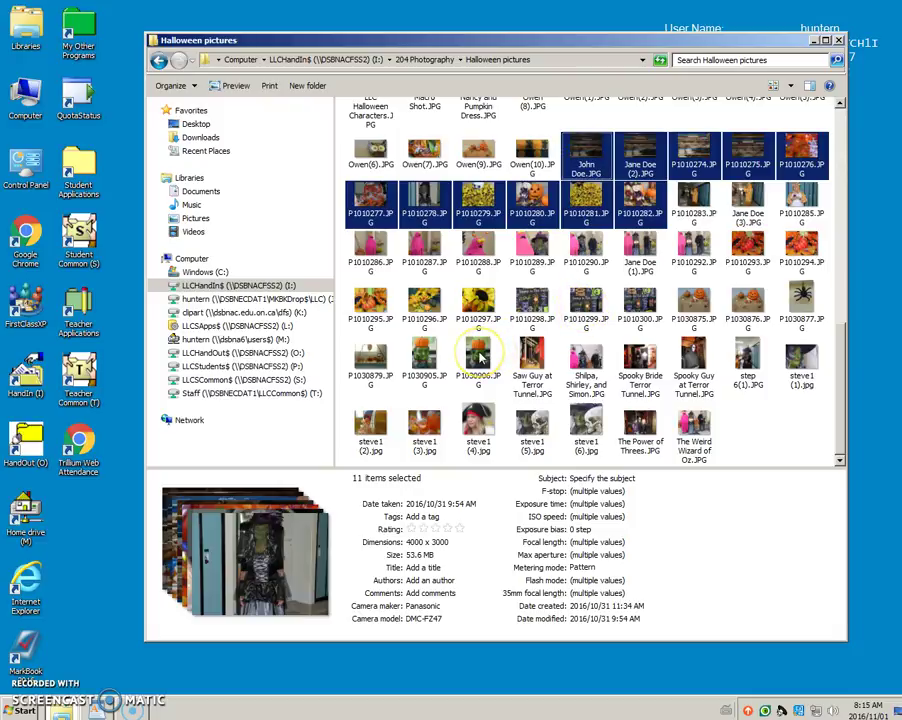
pyautogui.keyDown('shift'); pyautogui.click(478, 355); pyautogui.keyUp('shift')
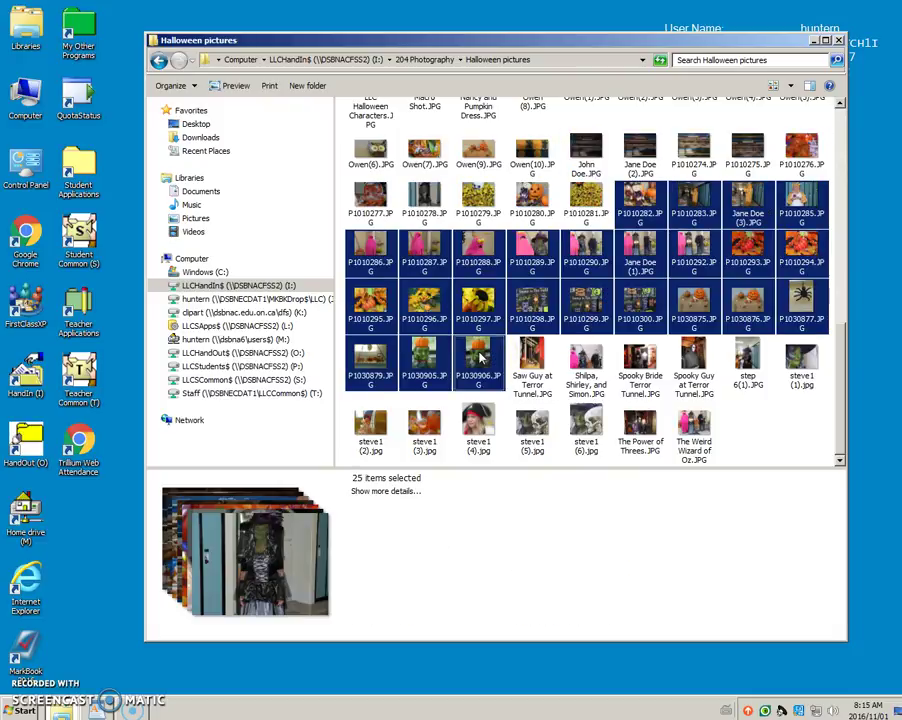
pyautogui.click(585, 262)
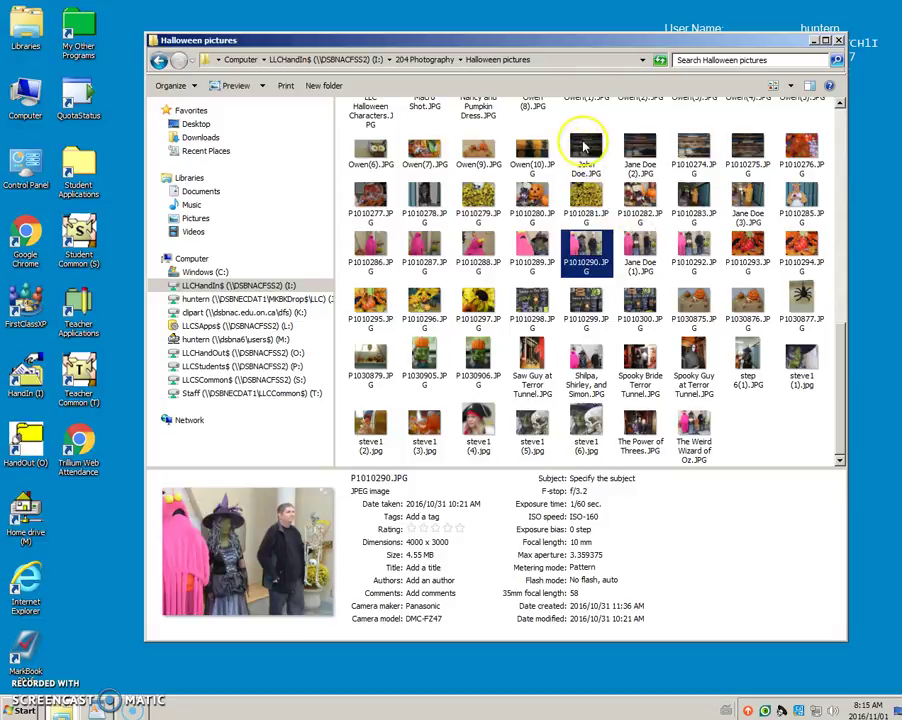
# - Select the contiguous pictures from the one right after Owen(10).JPG through P1030906.JPG and batch-rename them WhichStudent
pyautogui.click(585, 147)
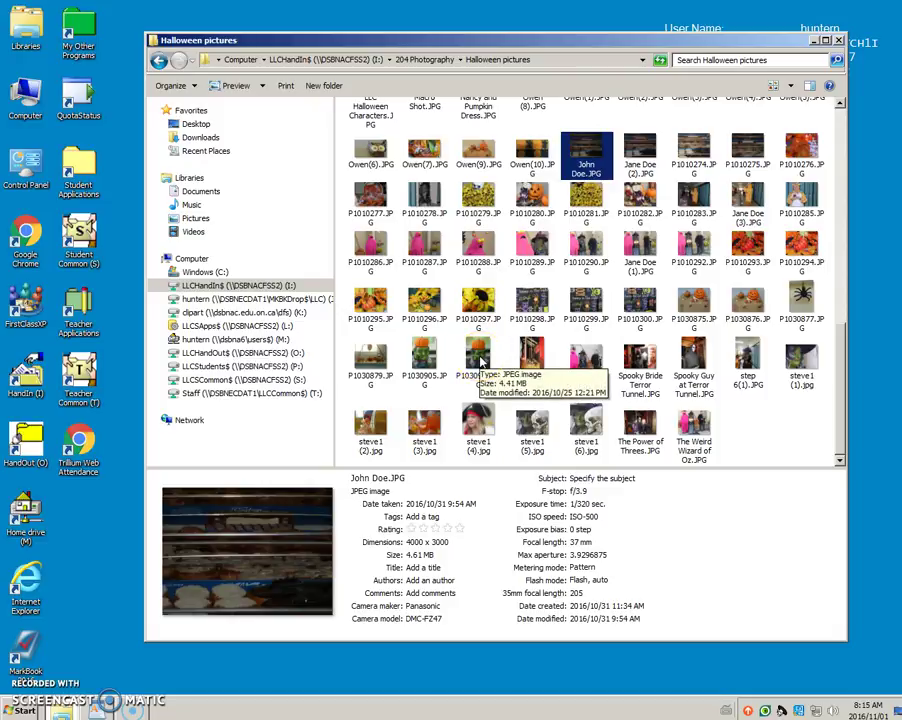
pyautogui.keyDown('shift'); pyautogui.click(481, 360); pyautogui.keyUp('shift')
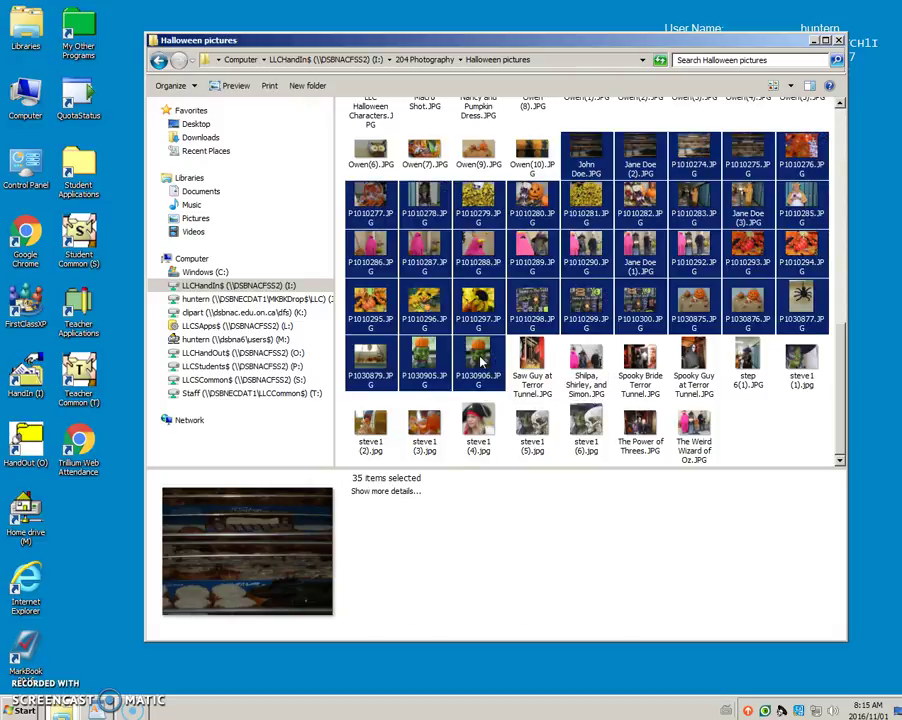
pyautogui.moveTo(481, 362); pyautogui.dragTo(587, 172)
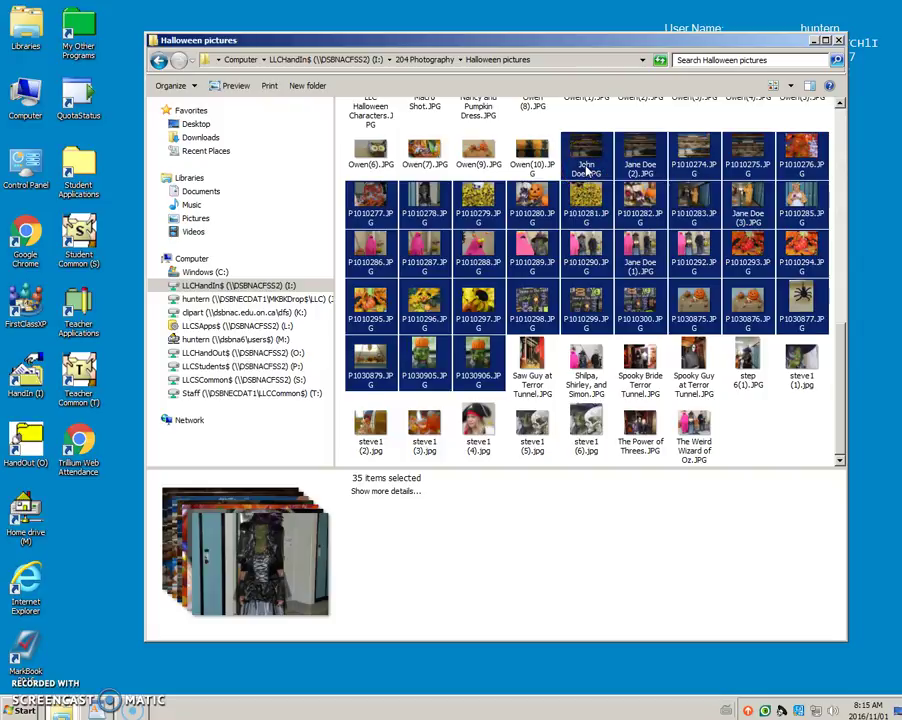
pyautogui.rightClick(587, 172)
pyautogui.click(632, 407)
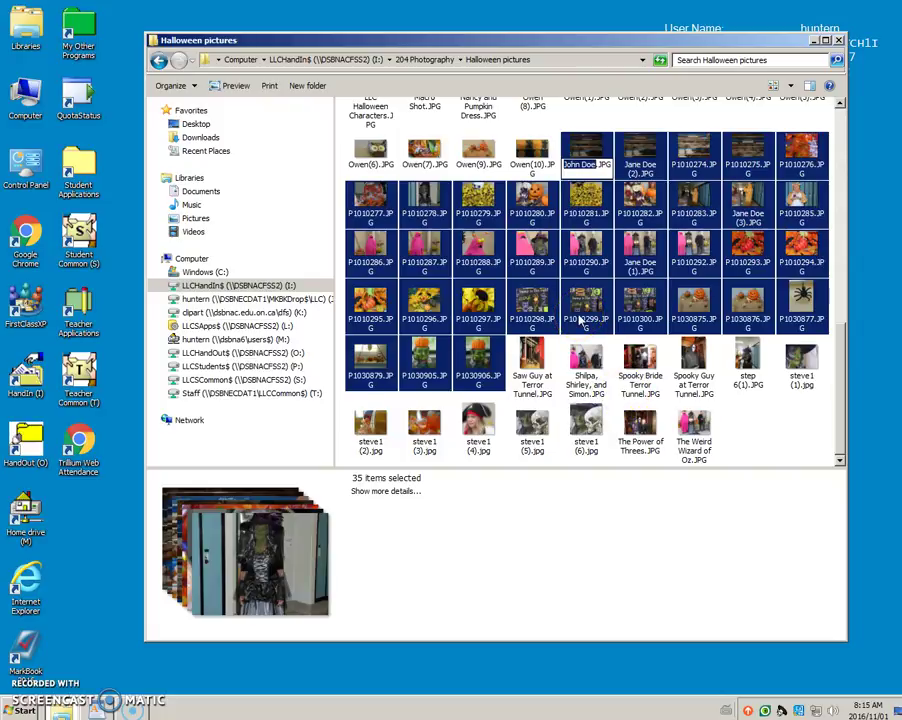
pyautogui.write('Who')
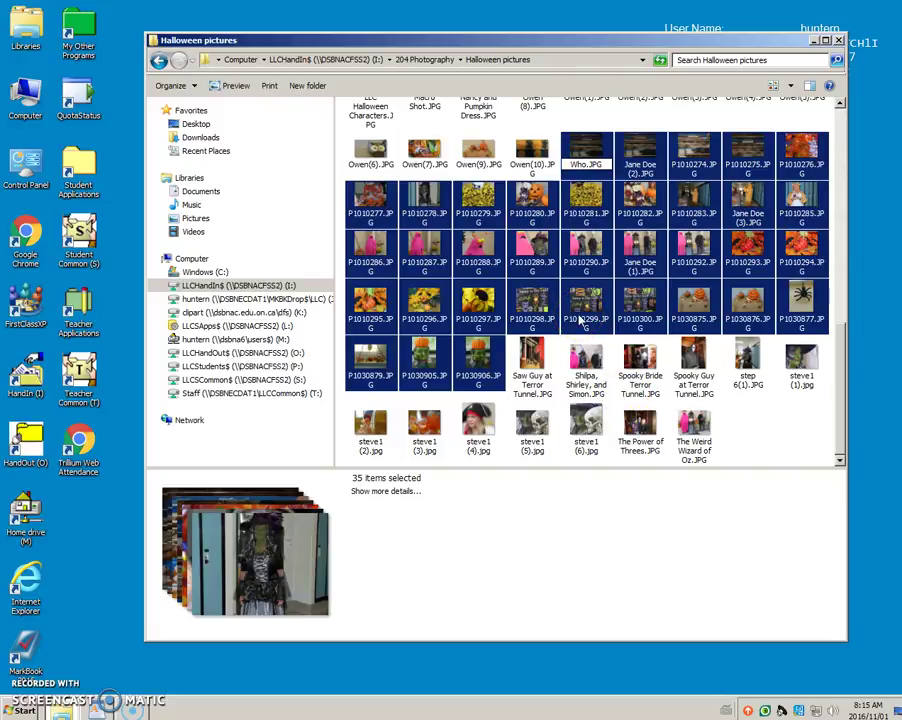
pyautogui.write('hichStudent')
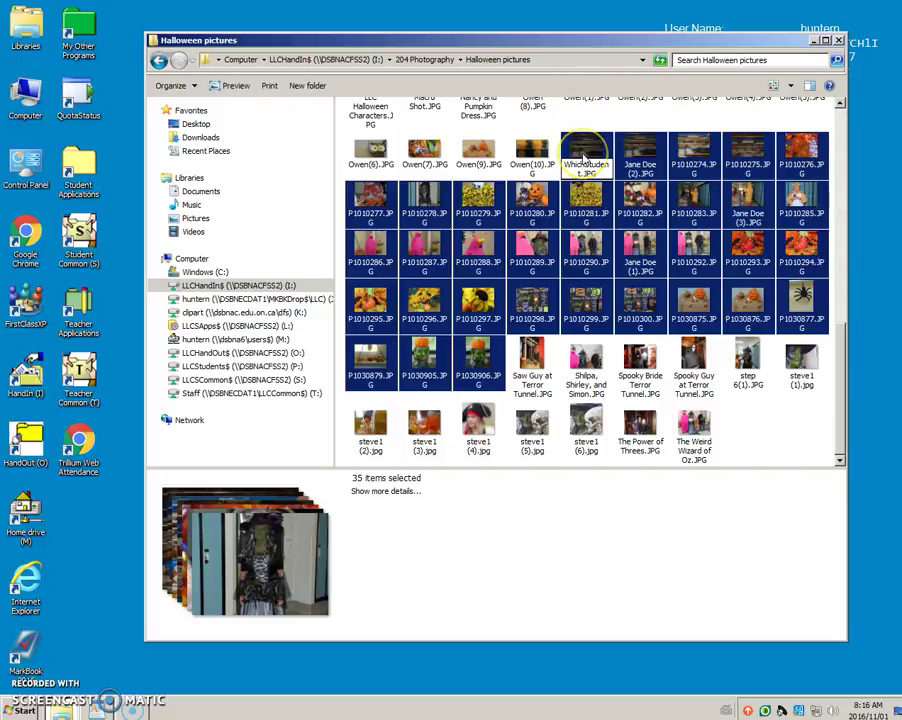
pyautogui.press('Return')
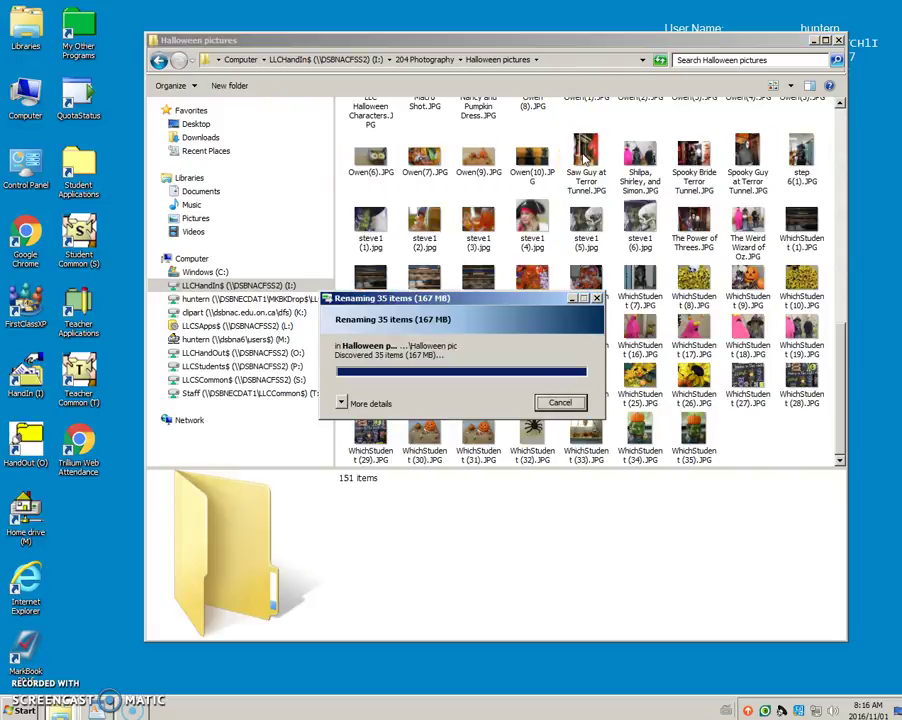